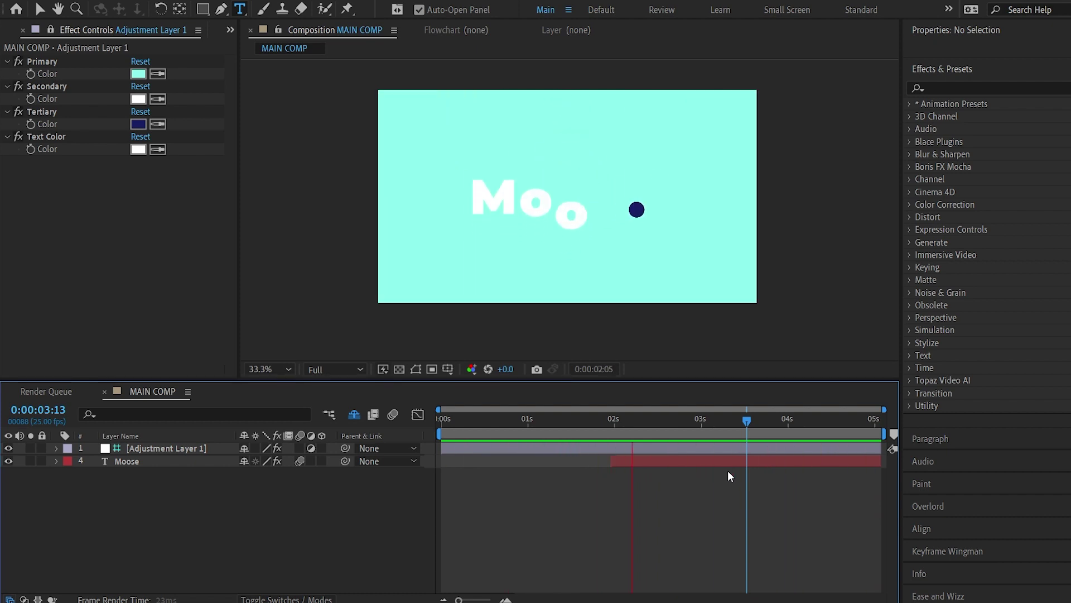
# Stop the logo preview at 0:00:03:18, where the full word Moose is visible
pyautogui.press('space')
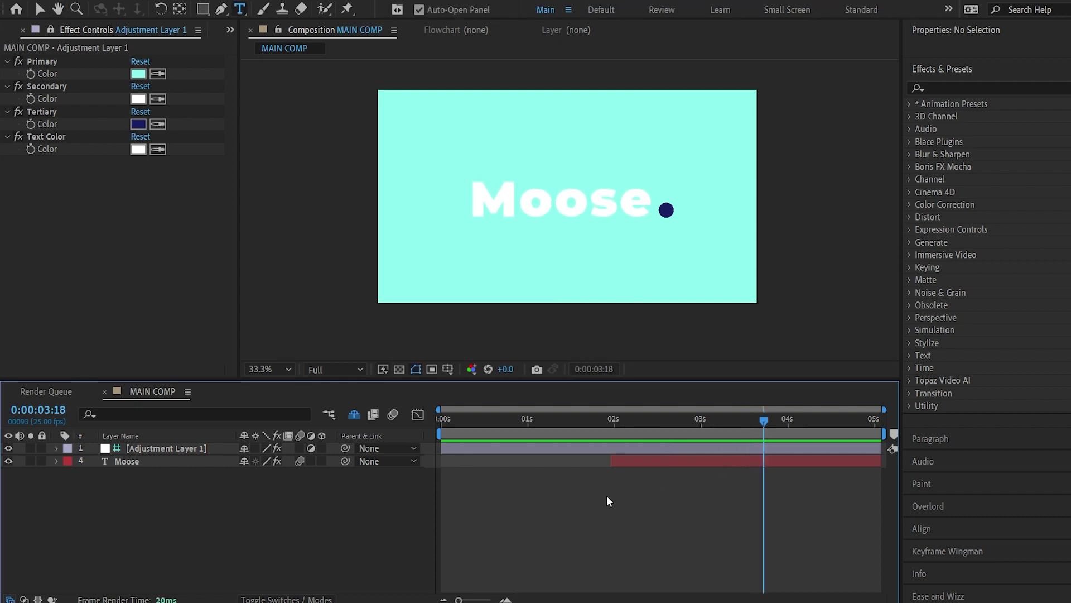
# Select the Moose text layer and edit its text in the viewer to read Castle
pyautogui.click(164, 460)
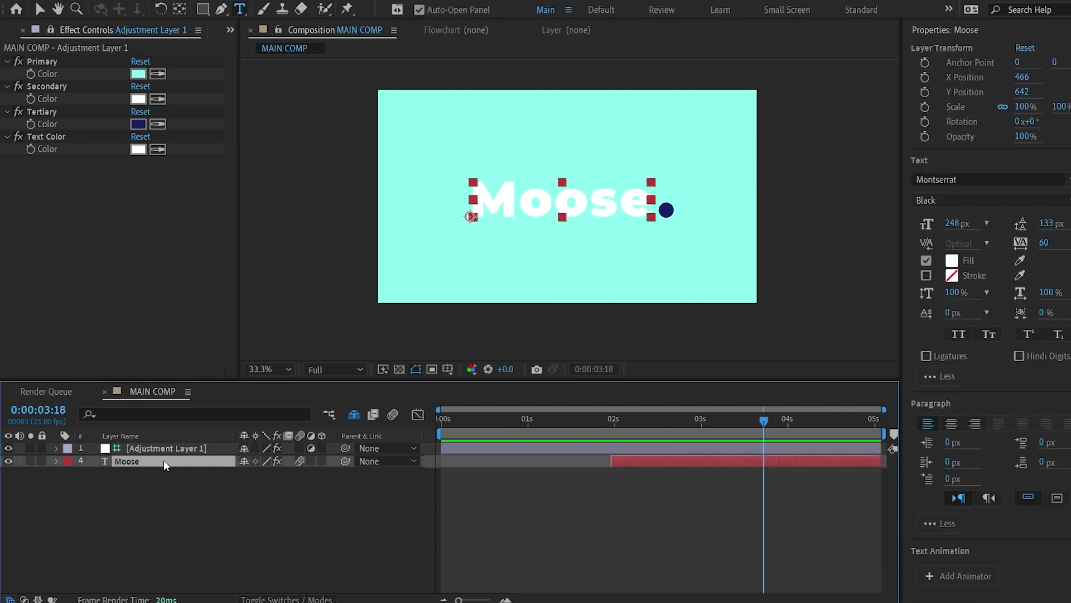
pyautogui.doubleClick(578, 205)
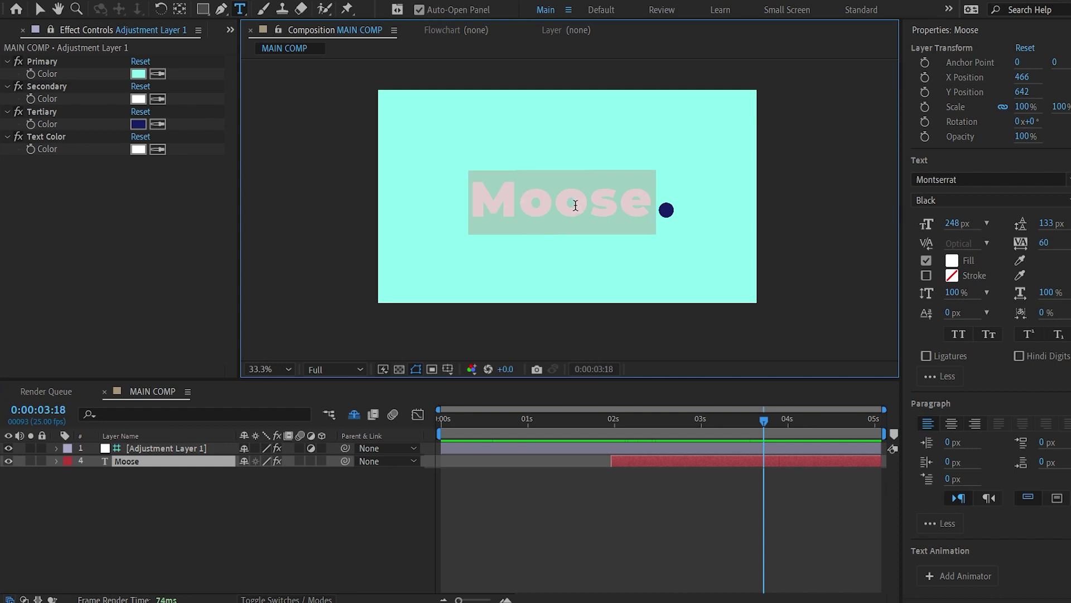
pyautogui.write('Castle')
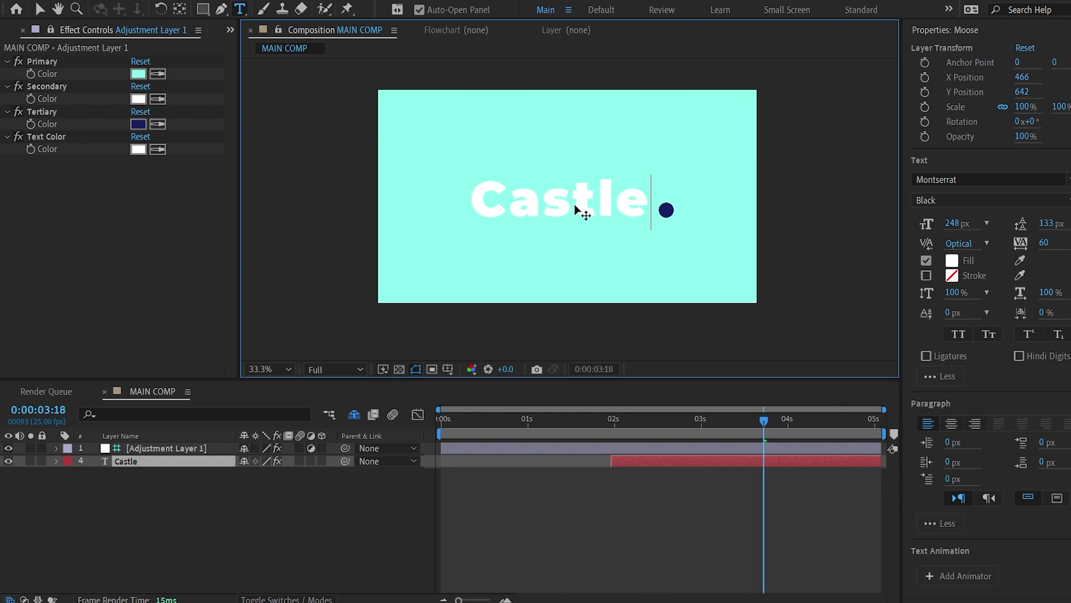
# Set Adjustment Layer 1's Primary Color to light lilac #E1BBFF and replay the animation
pyautogui.click(540, 503)
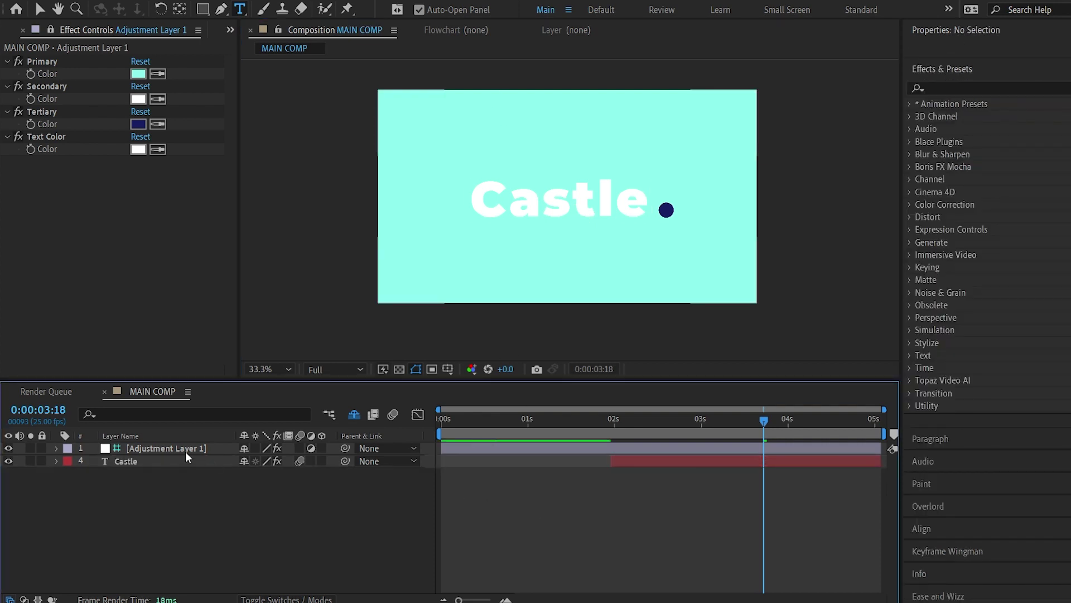
pyautogui.moveTo(382, 469); pyautogui.dragTo(382, 414)
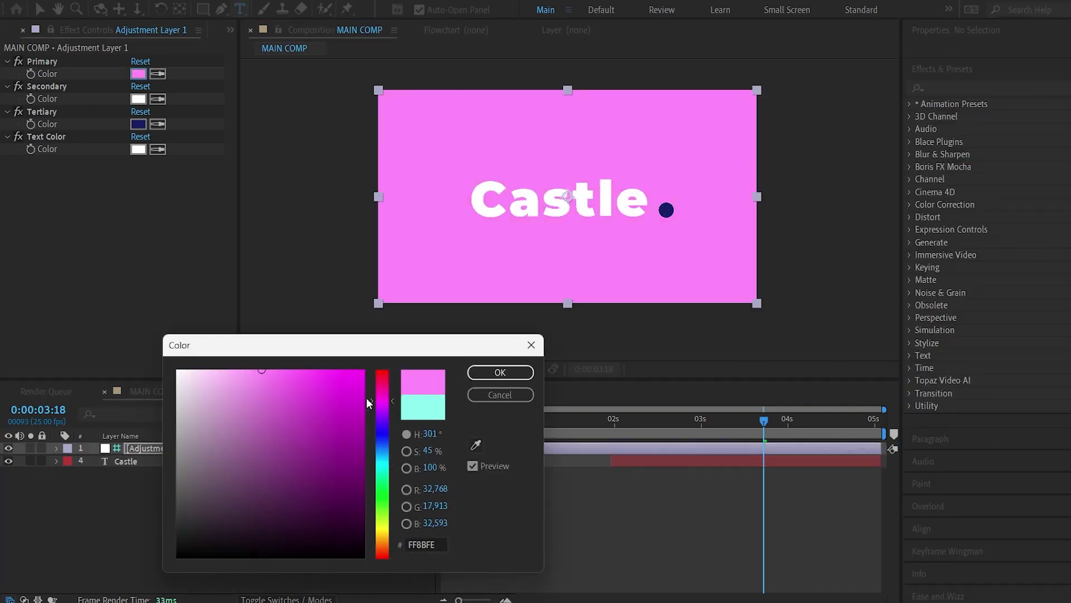
pyautogui.click(226, 369)
pyautogui.click(488, 374)
pyautogui.press('space')
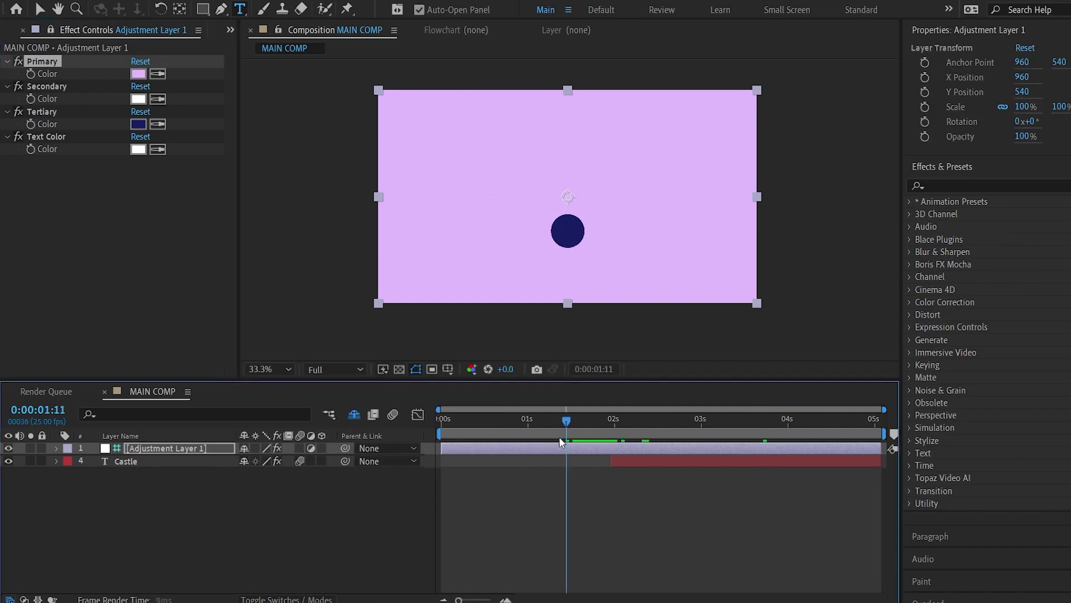
# Change the Secondary and Tertiary colours to dark purple
pyautogui.click(138, 99)
pyautogui.click(318, 478)
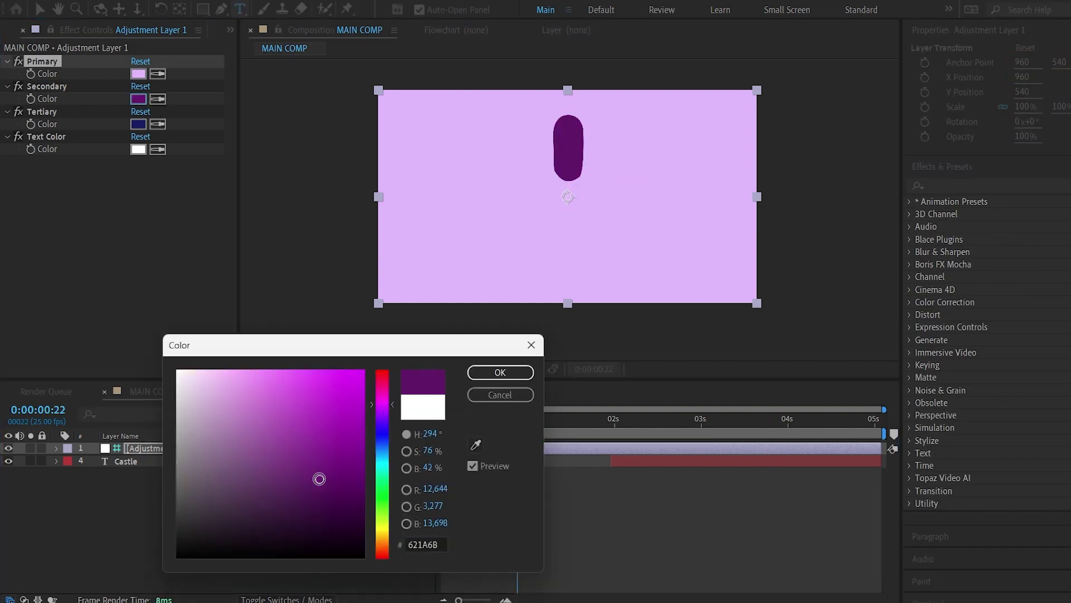
pyautogui.click(494, 372)
pyautogui.moveTo(517, 423); pyautogui.dragTo(553, 429)
pyautogui.click(157, 125)
pyautogui.click(138, 100)
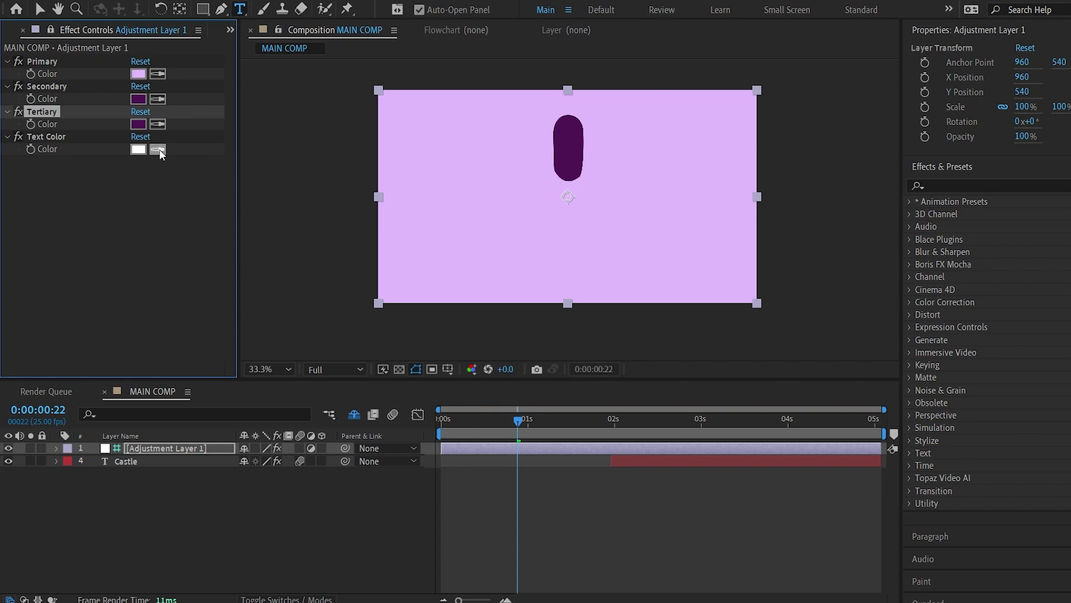